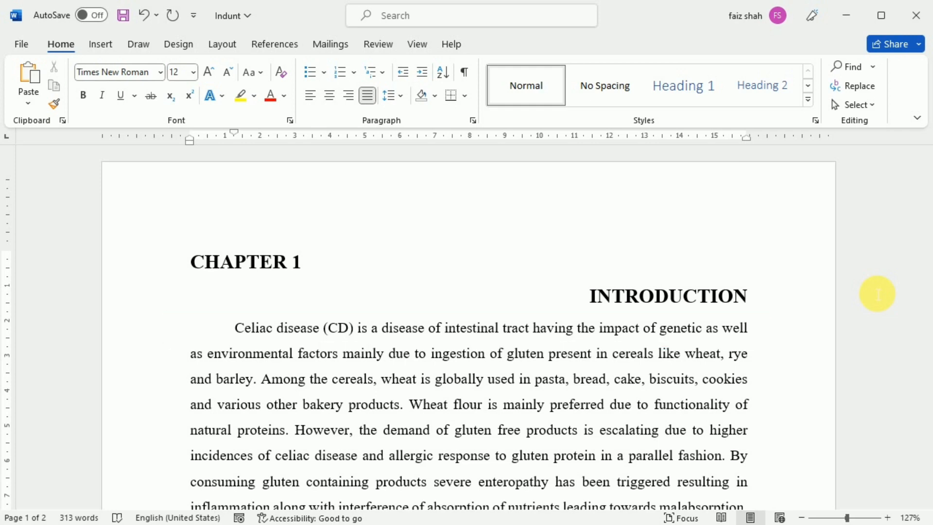
- Give the first paragraph under the INTRODUCTION heading a first-line indent of about 1.3 cm
scroll(877, 294, "down", 4)
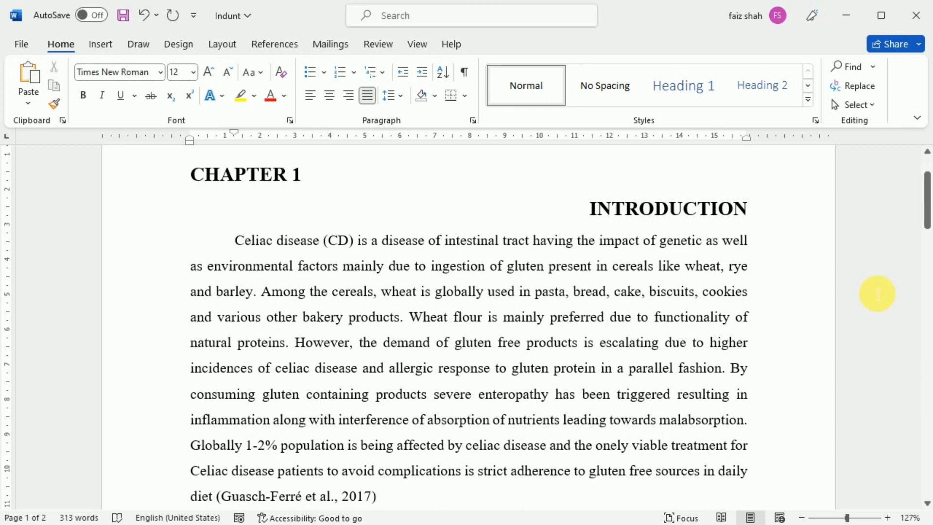
scroll(876, 294, "down", 1)
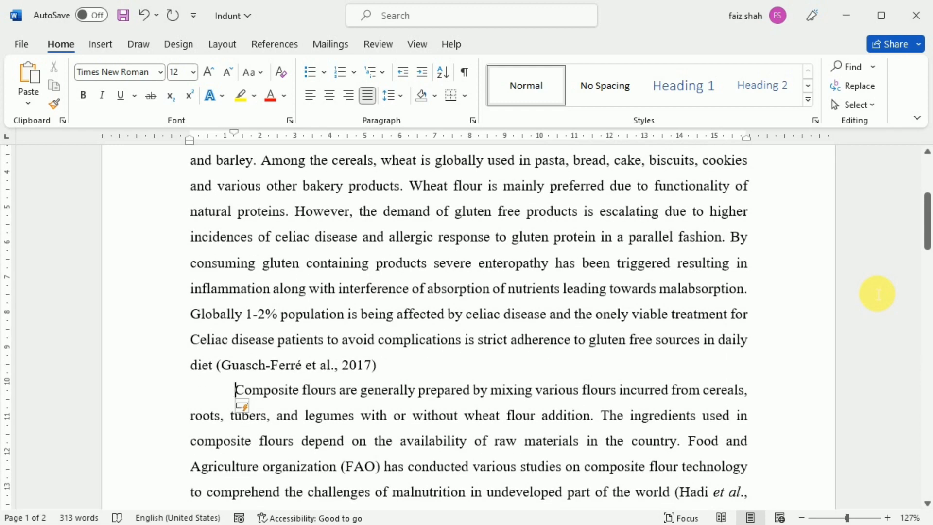
scroll(877, 294, "down", 5)
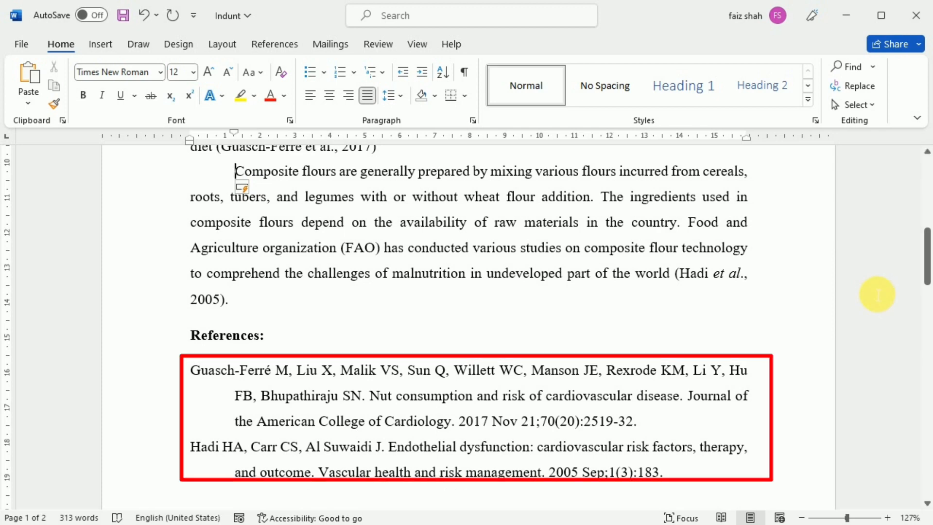
key("ctrl+Home")
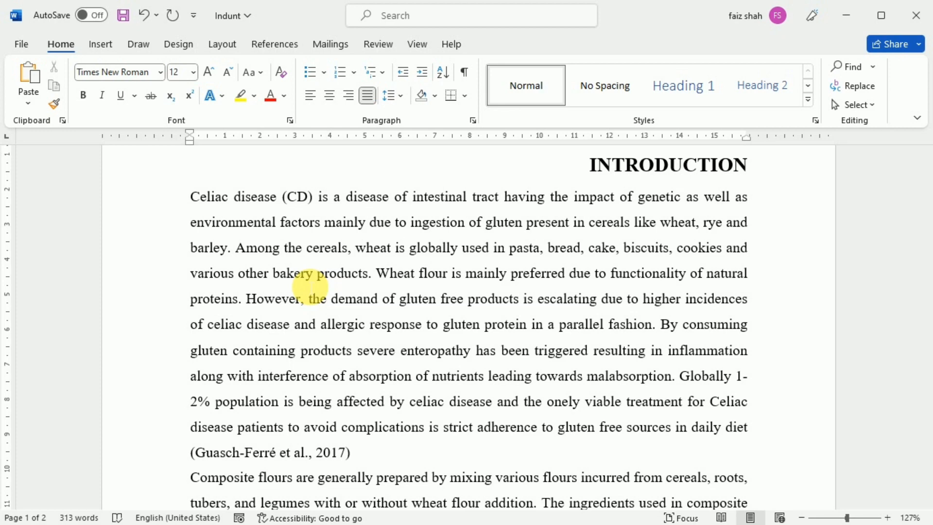
left_click_drag(192, 132, 243, 133)
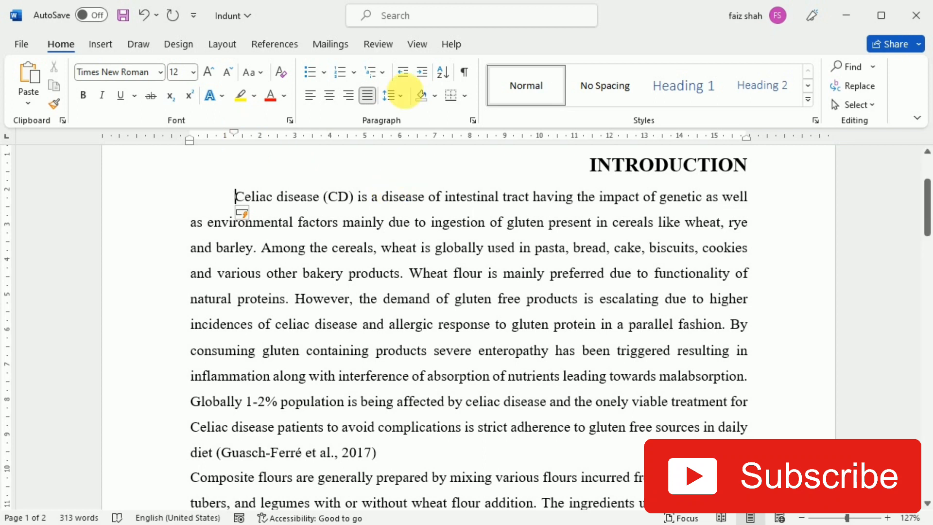
left_click(409, 47)
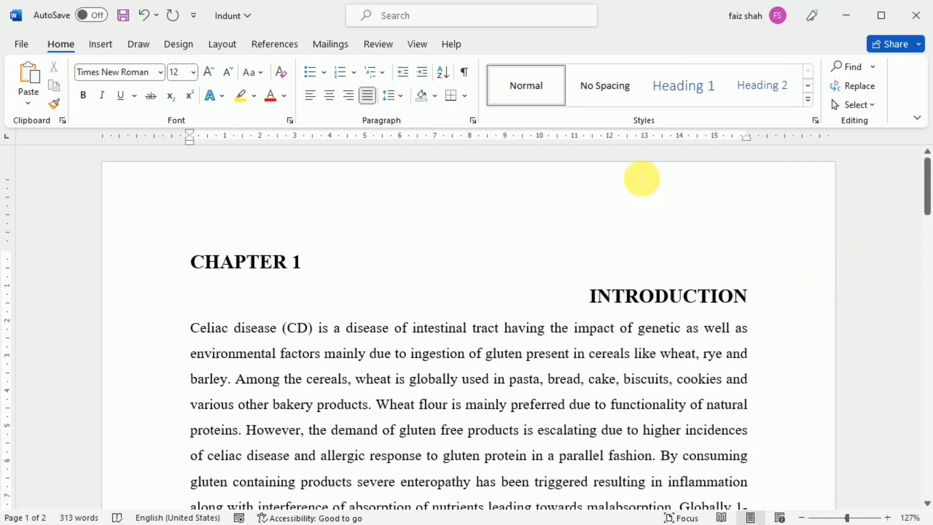
- Try out the first-line, hanging and left indent markers on the first paragraph, shifting its left indent inward
mouse_move(191, 135)
left_mouse_down()
mouse_move(252, 130)
mouse_move(191, 140)
left_mouse_up()
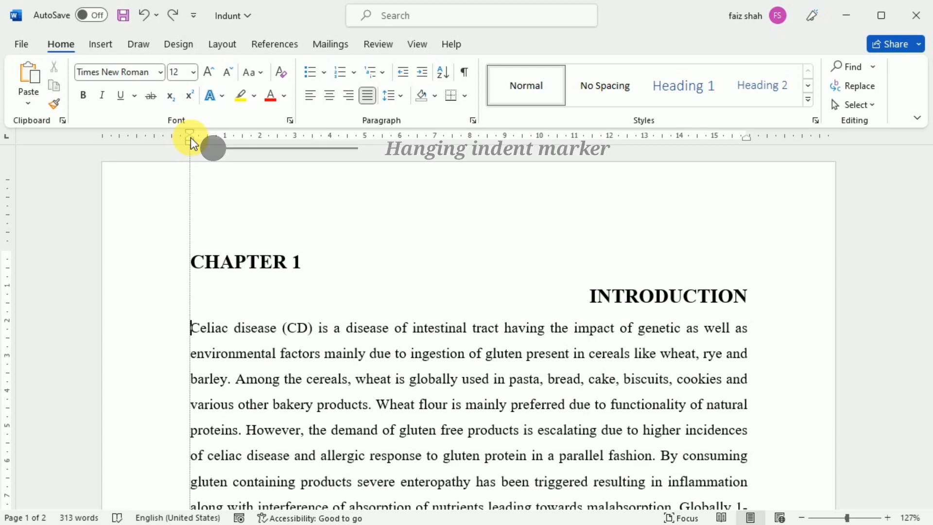
mouse_move(190, 138)
left_mouse_down()
mouse_move(243, 135)
mouse_move(191, 144)
left_mouse_up()
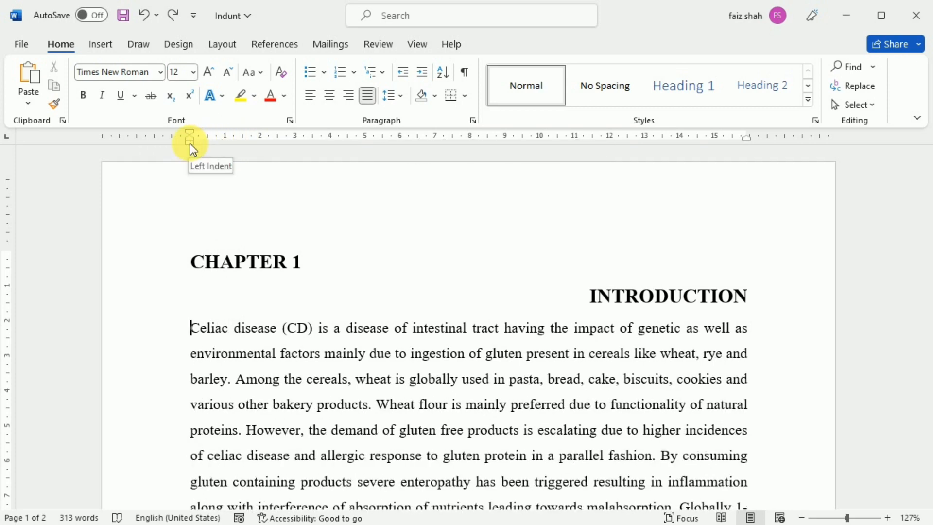
left_click_drag(191, 144, 192, 151)
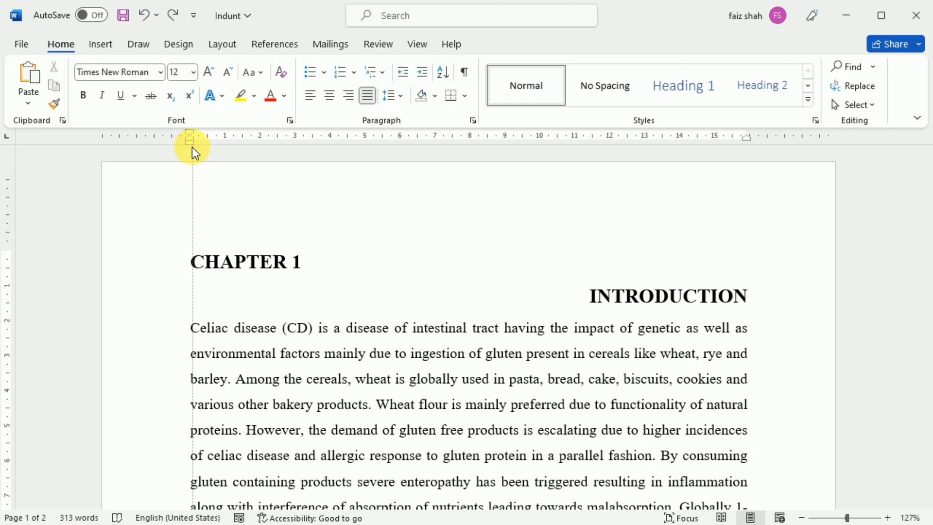
left_click_drag(193, 147, 255, 147)
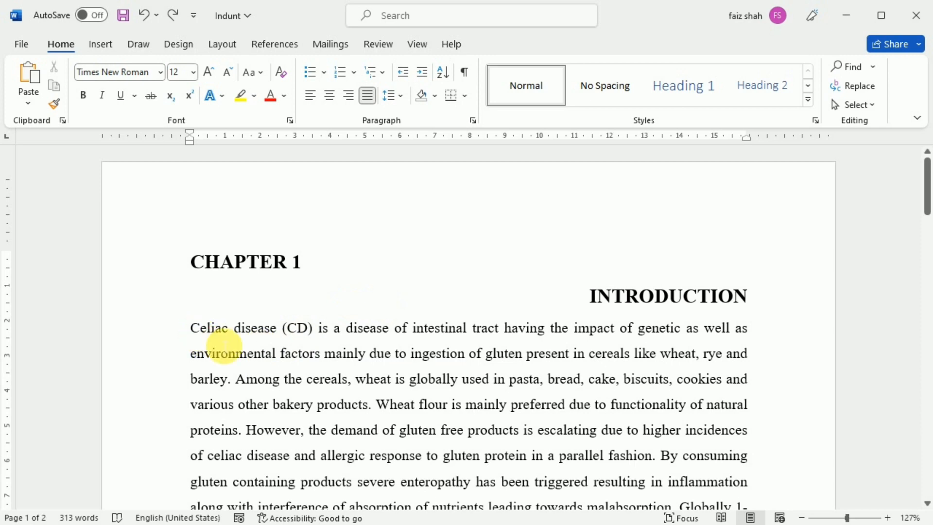
- Apply a 1 cm first-line indent to the introduction's body paragraphs and undo it
left_click_drag(222, 341, 399, 505)
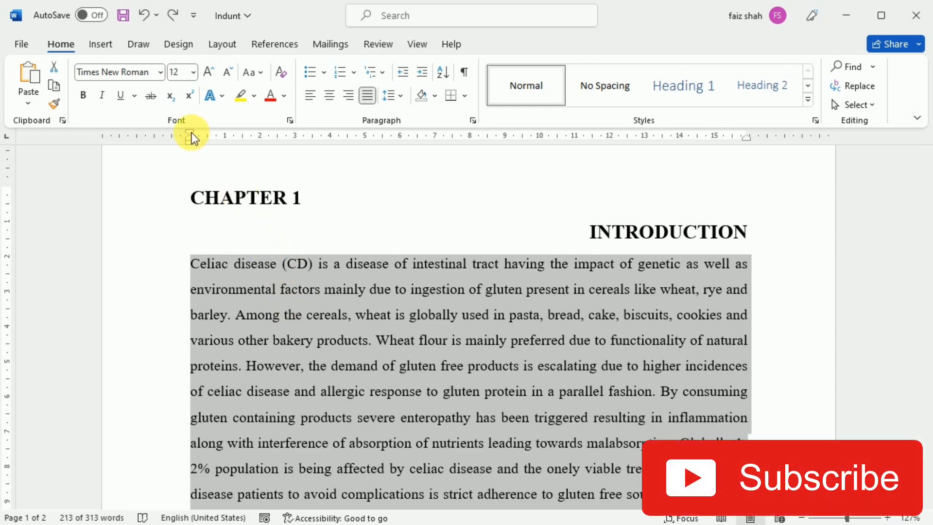
left_click_drag(192, 135, 223, 134)
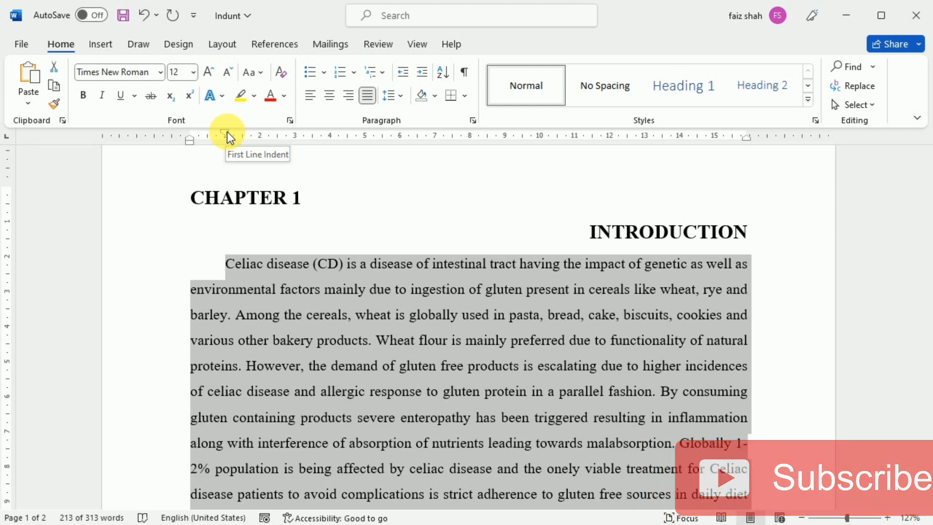
left_click(457, 289)
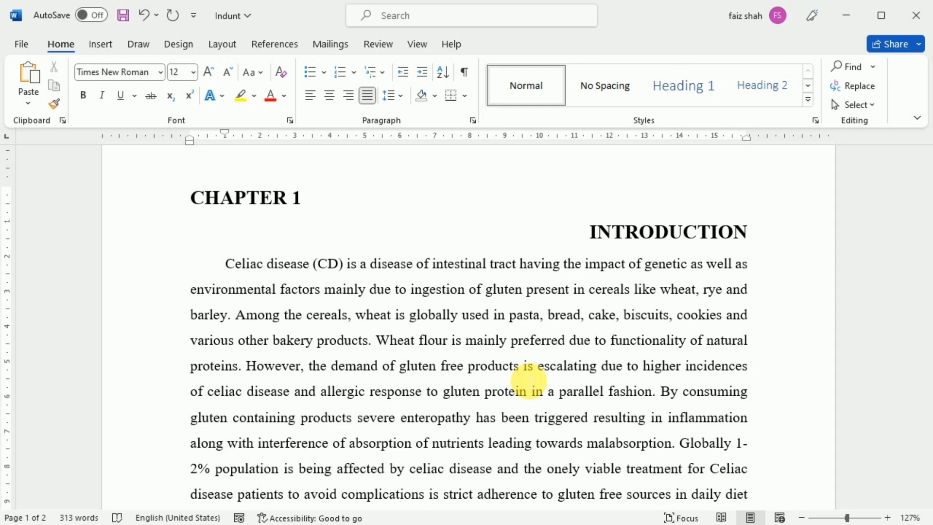
key("ctrl+z")
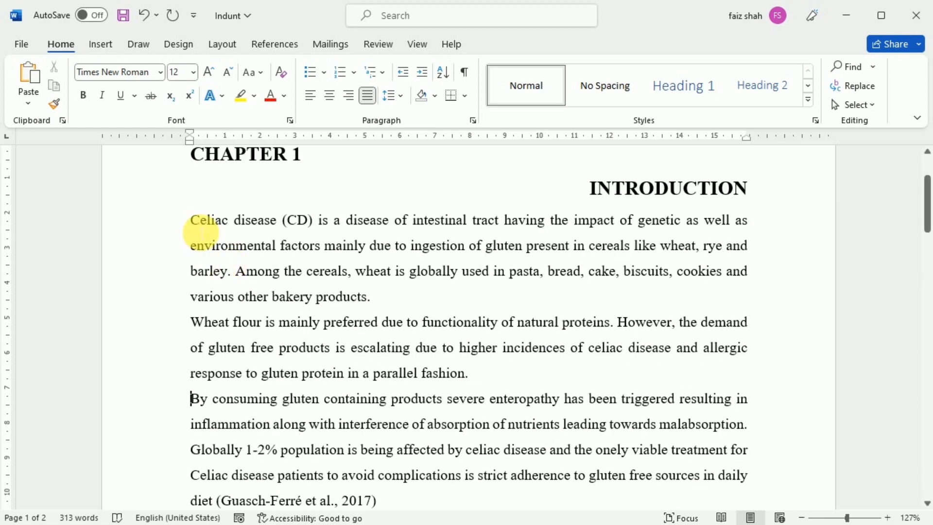
- Increase the left indent of the first two introduction paragraphs to 1.27 cm and bring up their indent values
left_click_drag(191, 219, 474, 373)
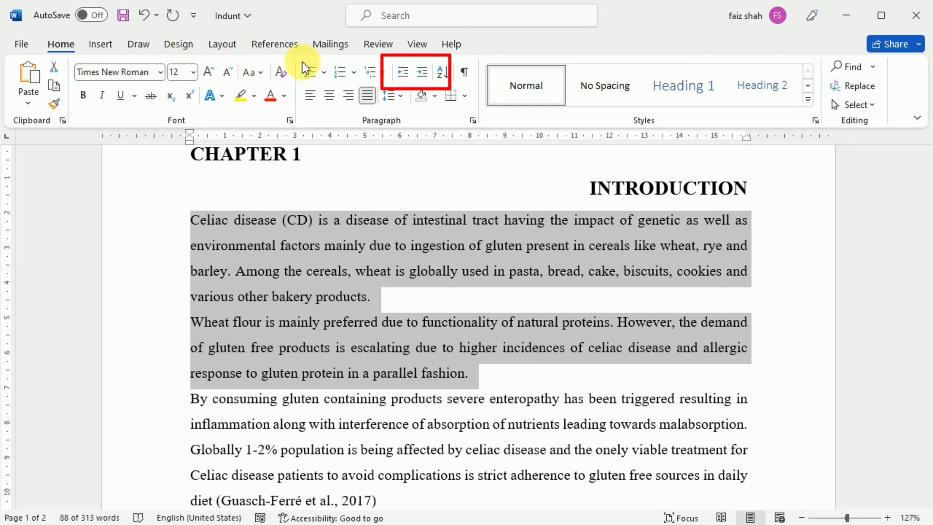
left_click(420, 74)
left_click(402, 73)
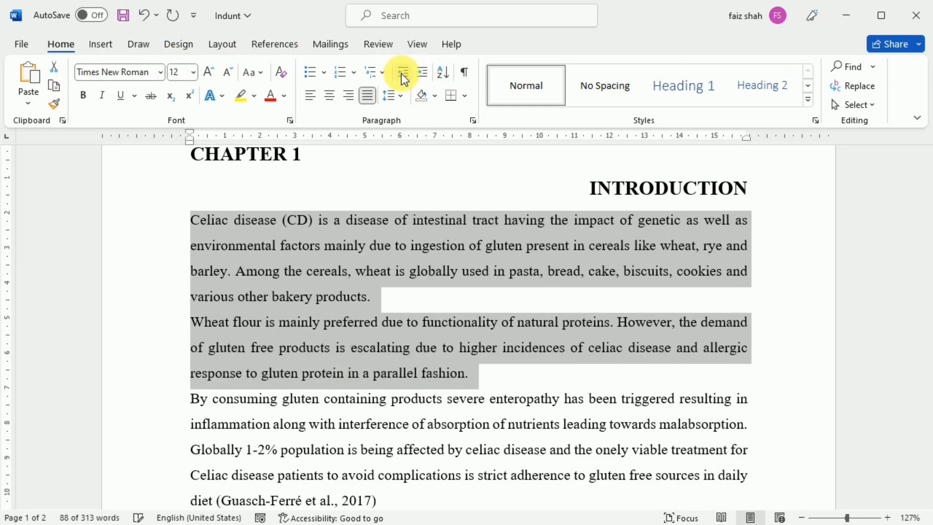
left_click(421, 76)
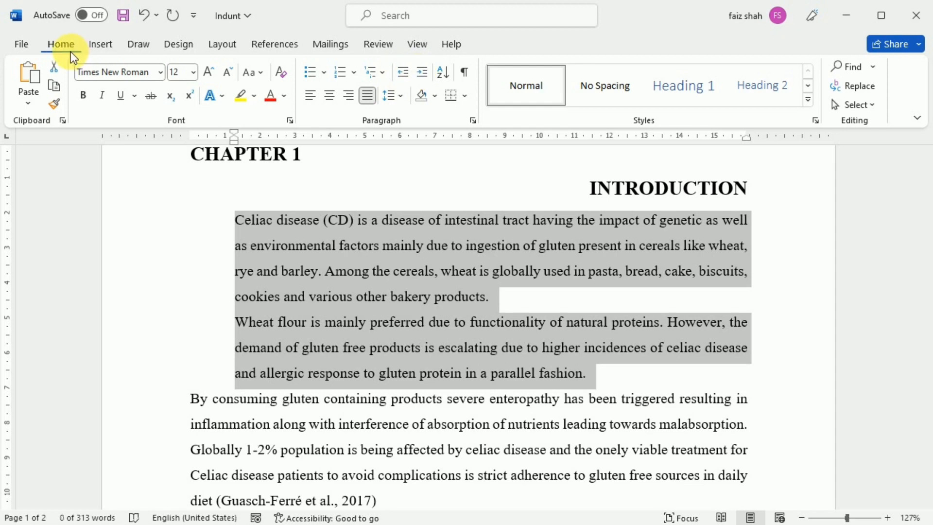
left_click(220, 46)
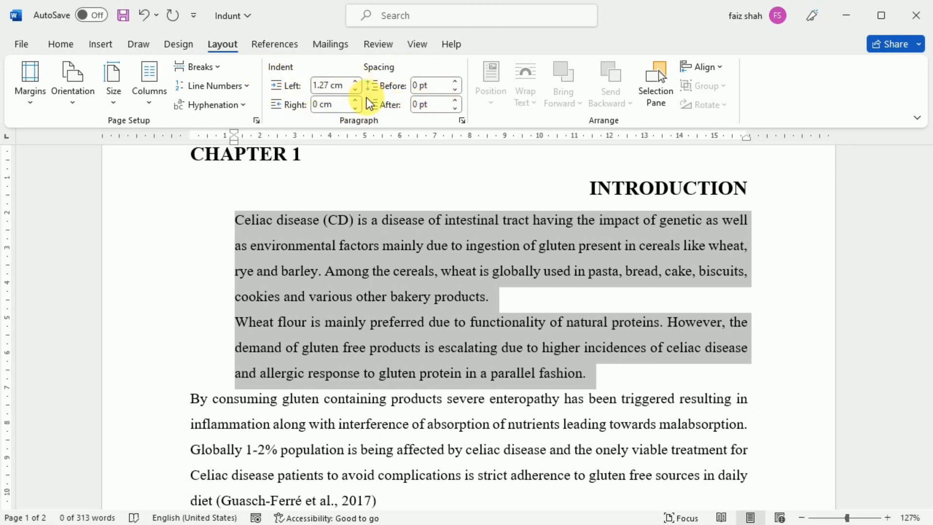
- Undo the last left indent changes made to the first two introduction paragraphs
left_click(229, 237)
key("ctrl+z")
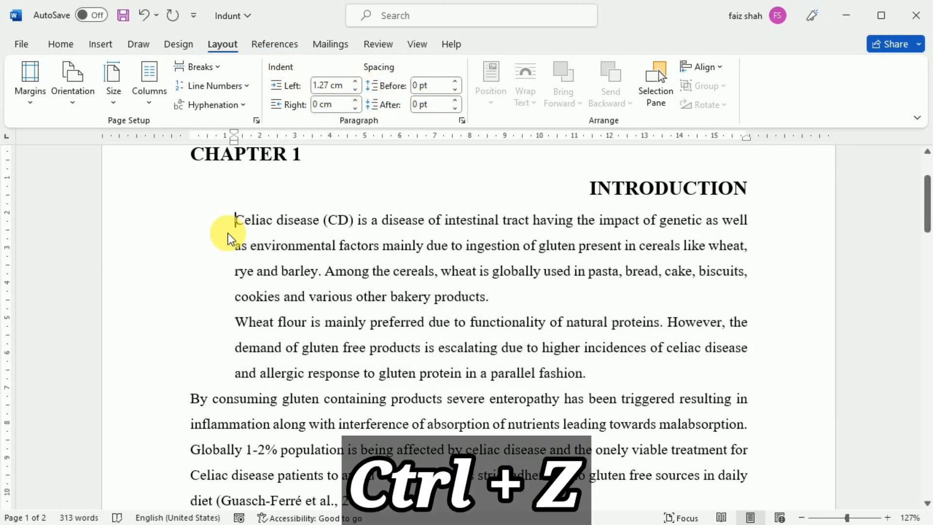
key("ctrl+z")
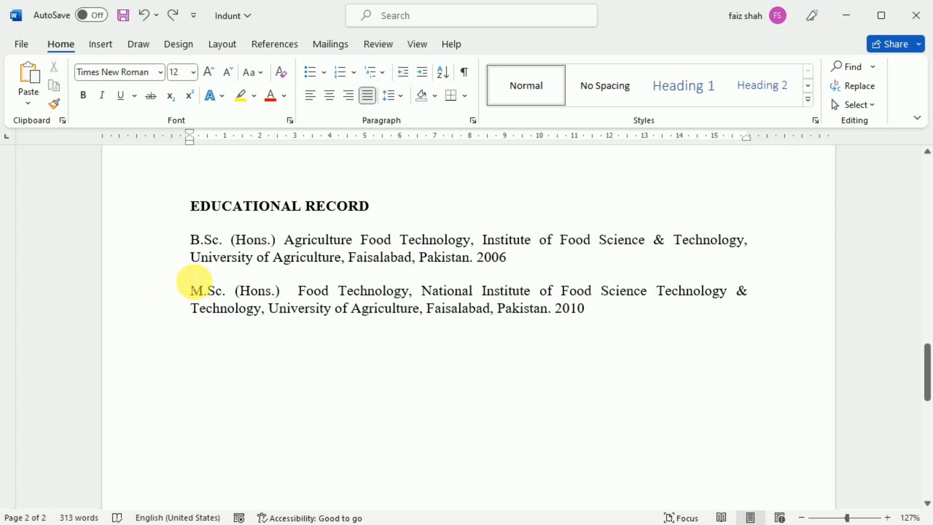
- Set a left tab stop at about 10.5 cm for both educational record entries and insert tabs before the years 2006 and 2010
left_click_drag(194, 245, 590, 311)
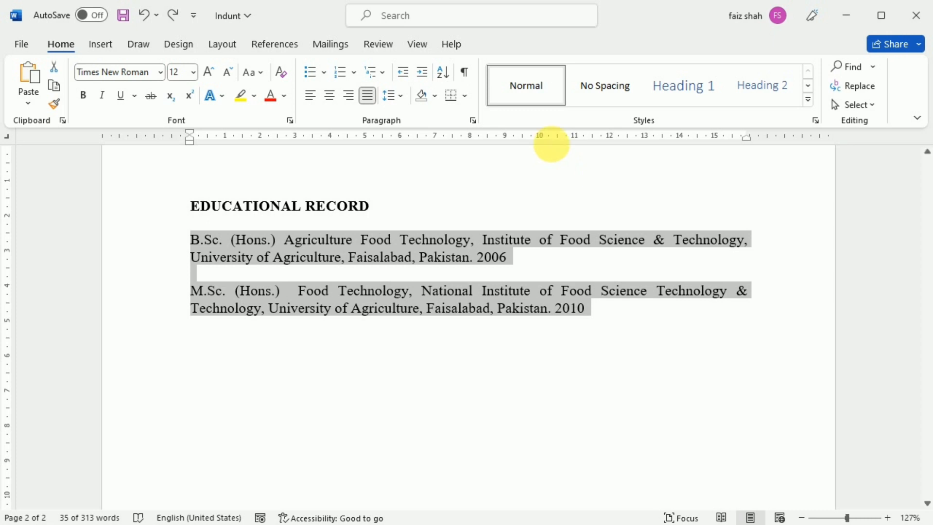
left_click(558, 142)
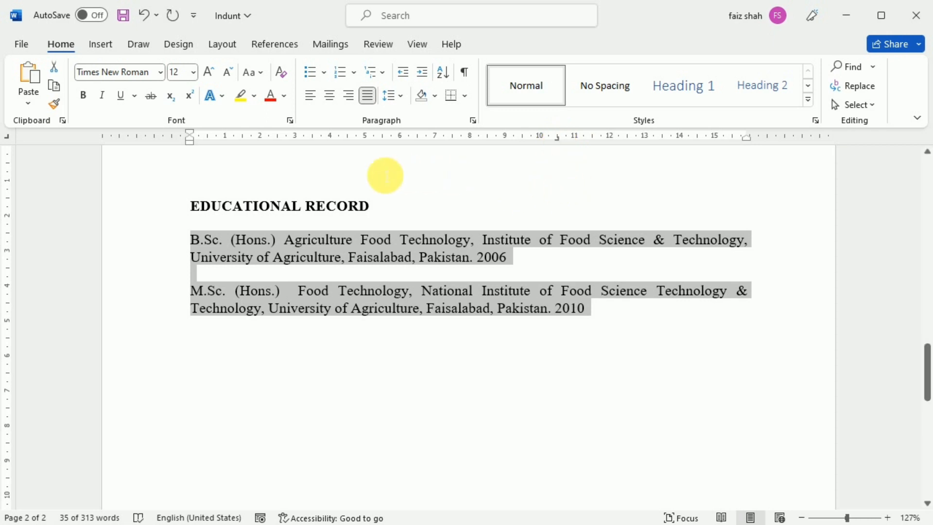
left_click(475, 258)
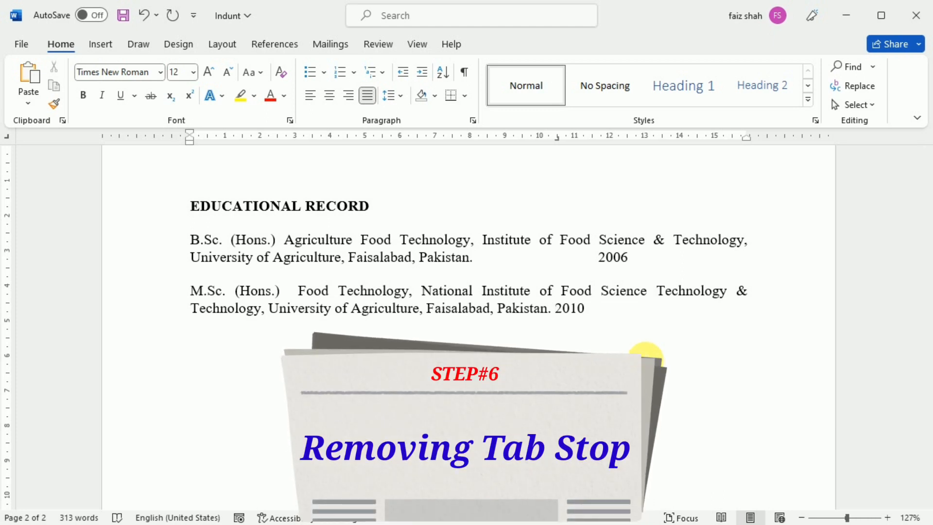
key("Tab")
left_click(754, 326)
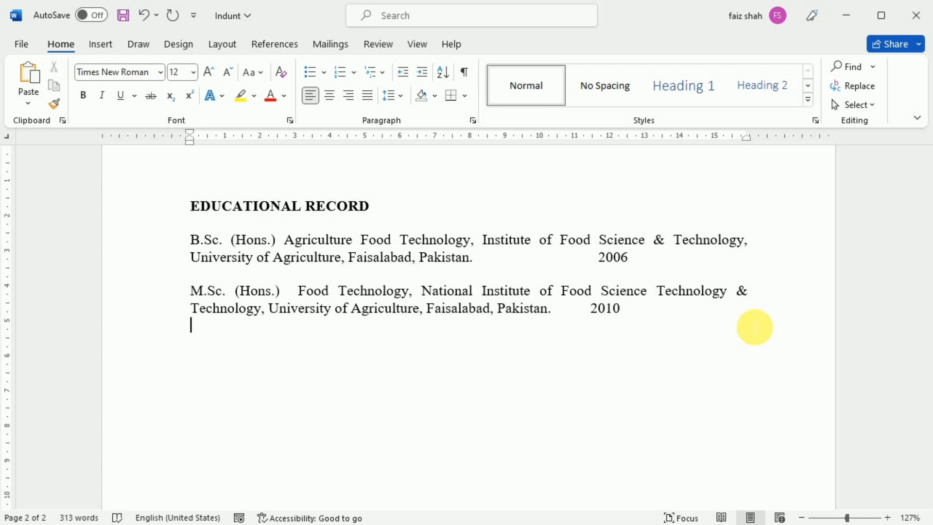
- Show the formatting marks and delete the tab characters before 2006 and 2010 in the educational record
left_click(466, 73)
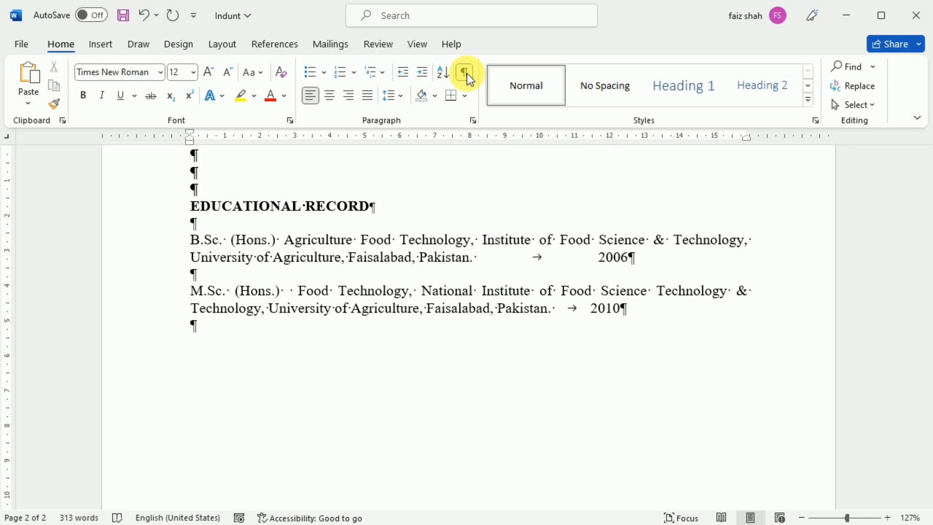
left_click(602, 265)
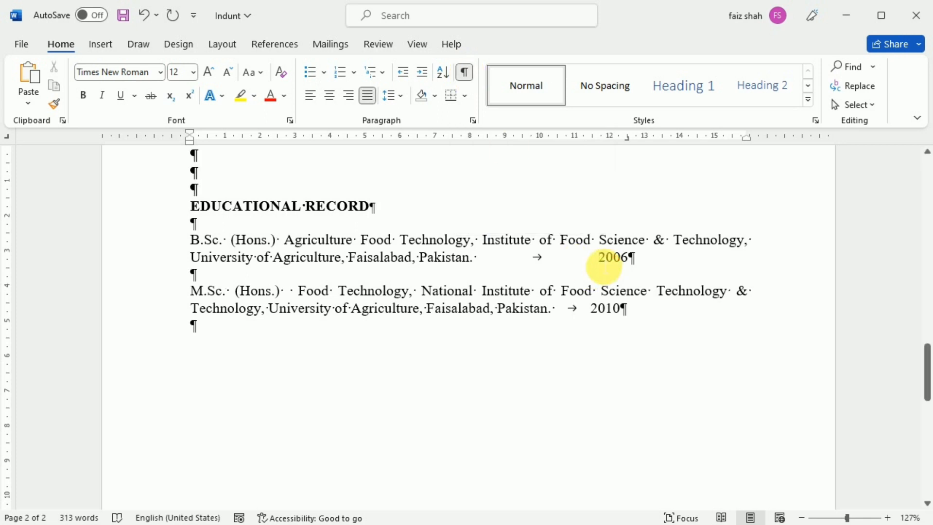
key("BackSpace")
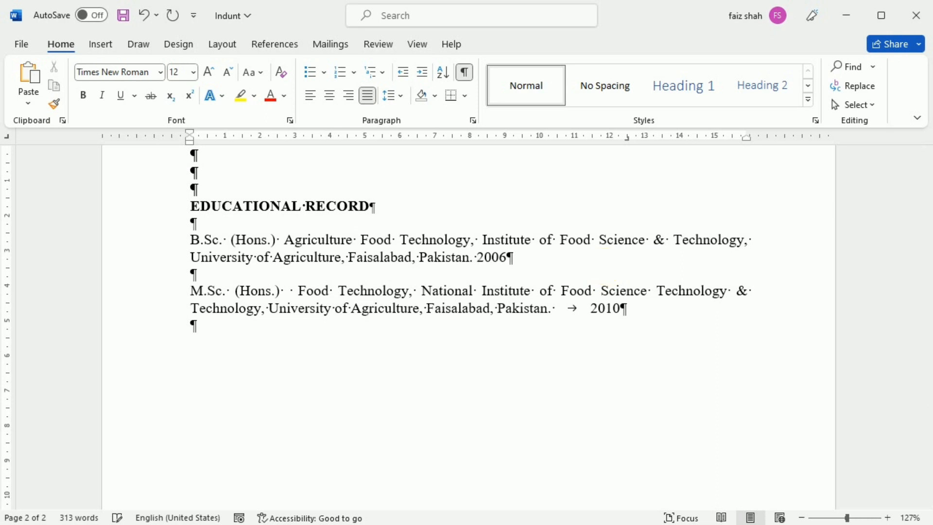
left_click(592, 309)
key("BackSpace")
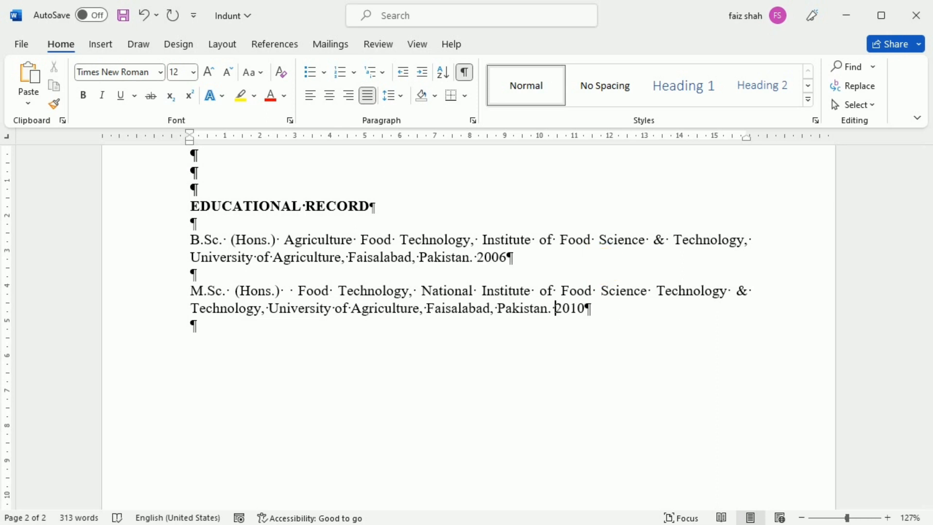